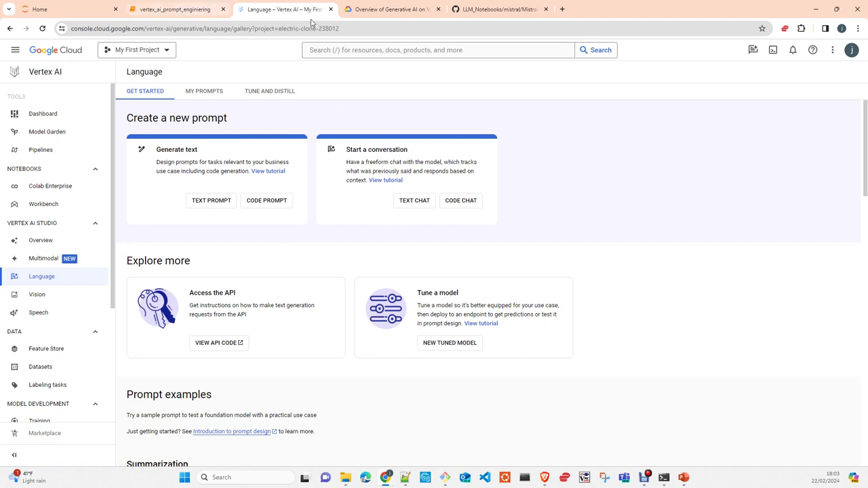
# Switch to the vertex_ai_prompt_enginiering notebook and review its install, import and model initialization cells.
pyautogui.click(185, 10)
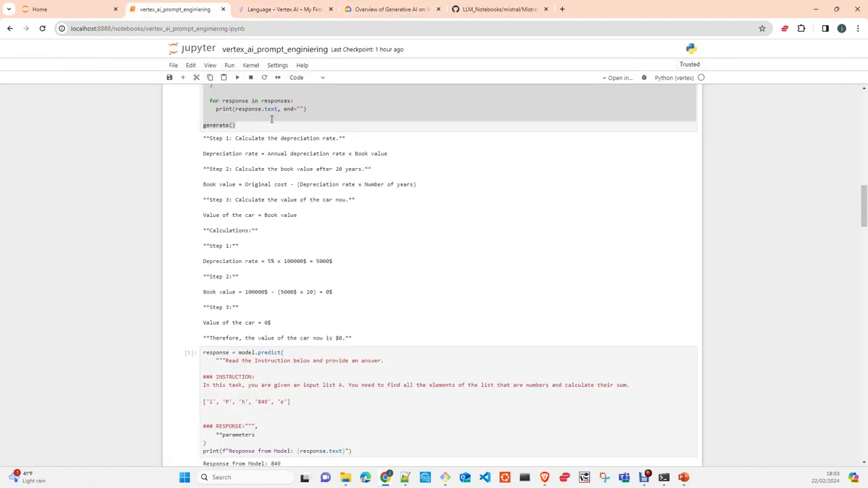
pyautogui.scroll(20, 746, 272)
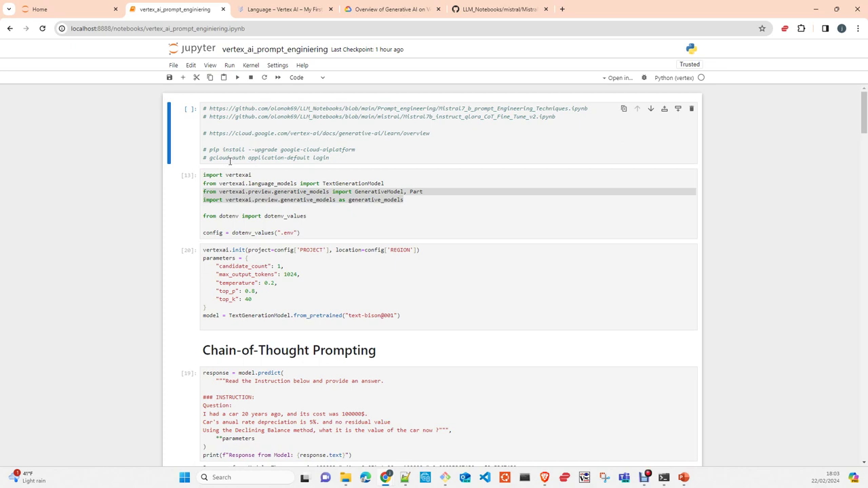
pyautogui.click(396, 215)
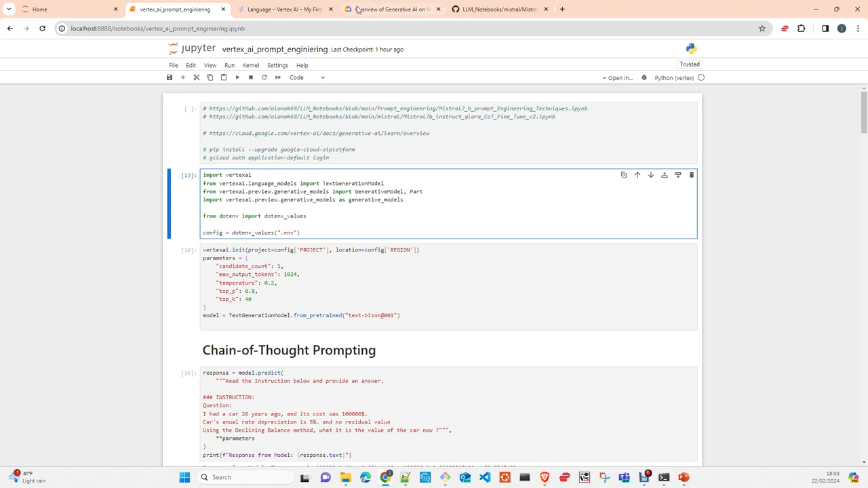
# Return to the Vertex AI Language page and look through its prompt examples, from Summarization and Classification to Extraction and Writing.
pyautogui.click(285, 10)
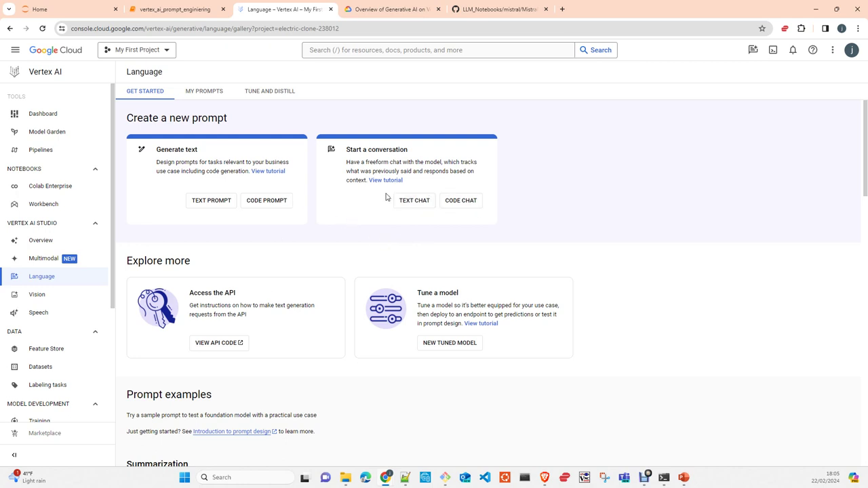
pyautogui.scroll(-2, 272, 261)
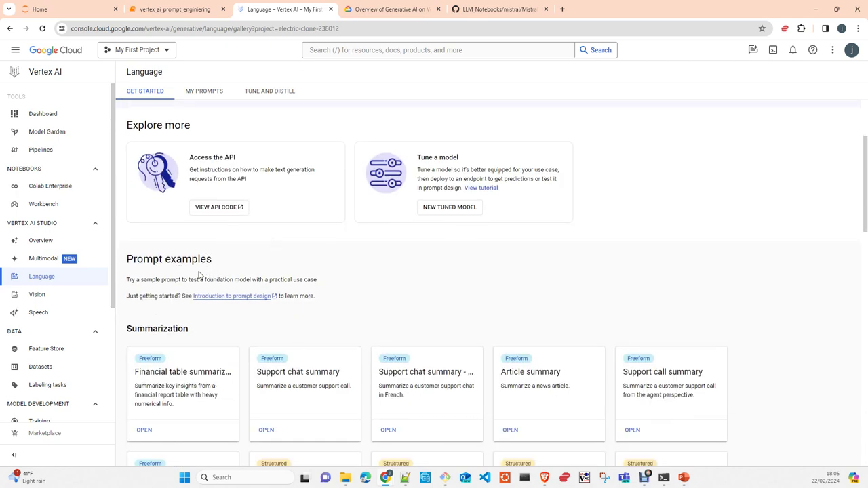
pyautogui.scroll(-3, 212, 311)
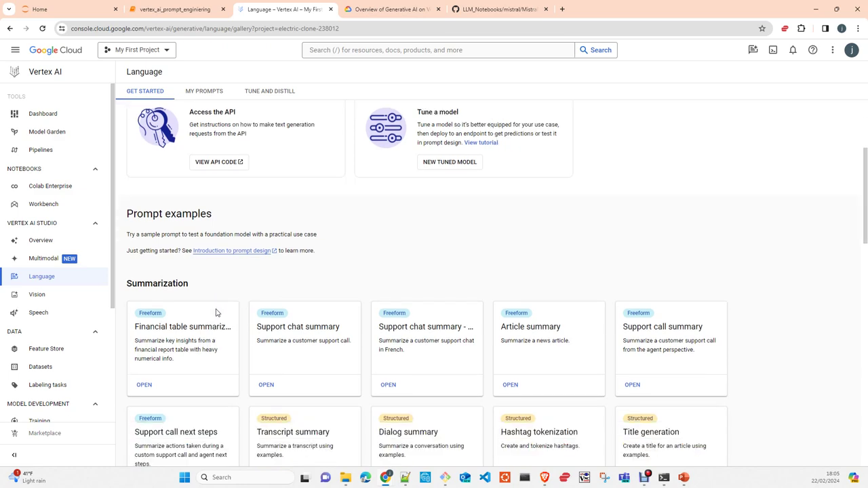
pyautogui.scroll(-6, 341, 285)
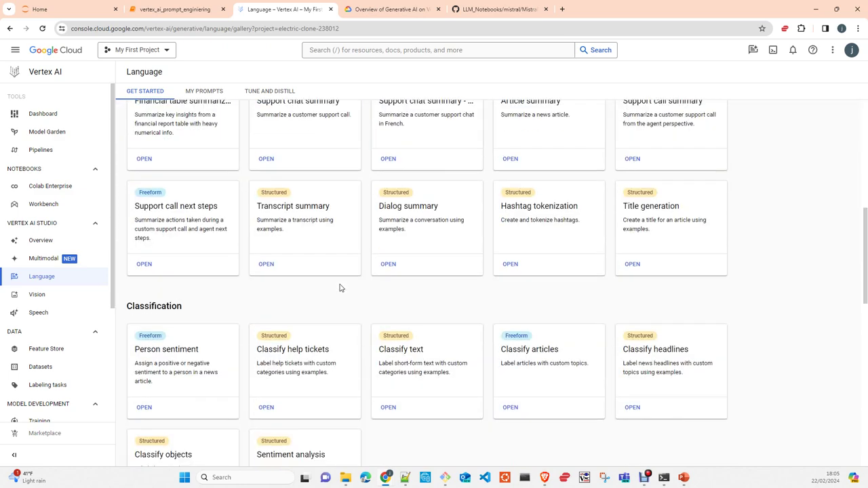
pyautogui.scroll(-4, 340, 288)
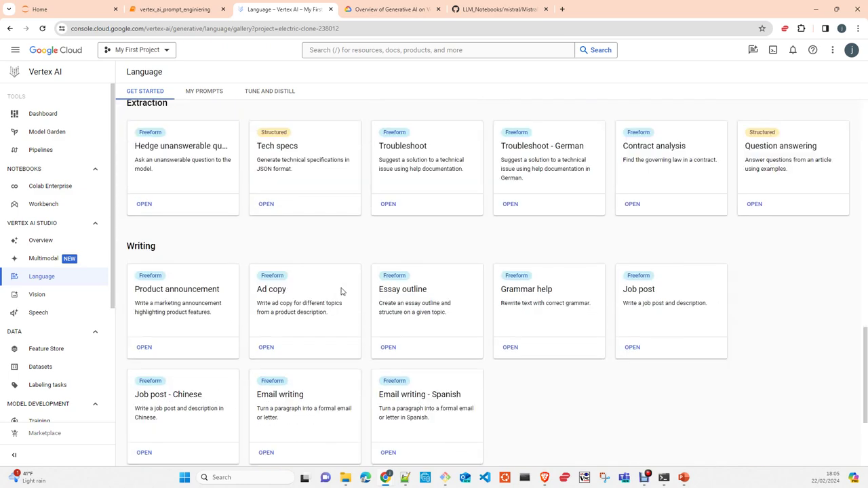
pyautogui.scroll(13, 341, 292)
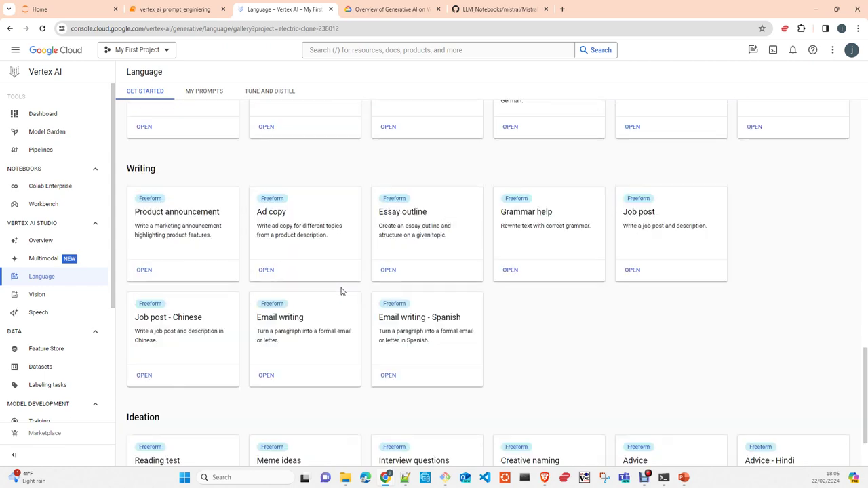
pyautogui.scroll(3, 342, 290)
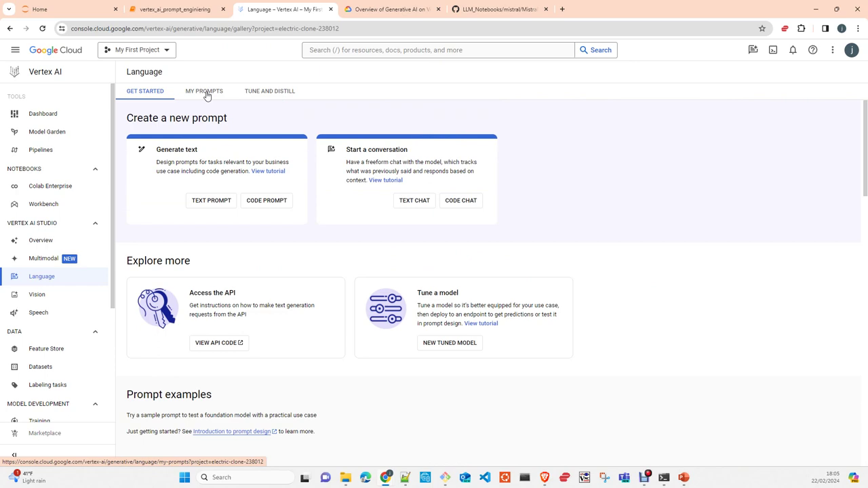
pyautogui.scroll(-6, 275, 407)
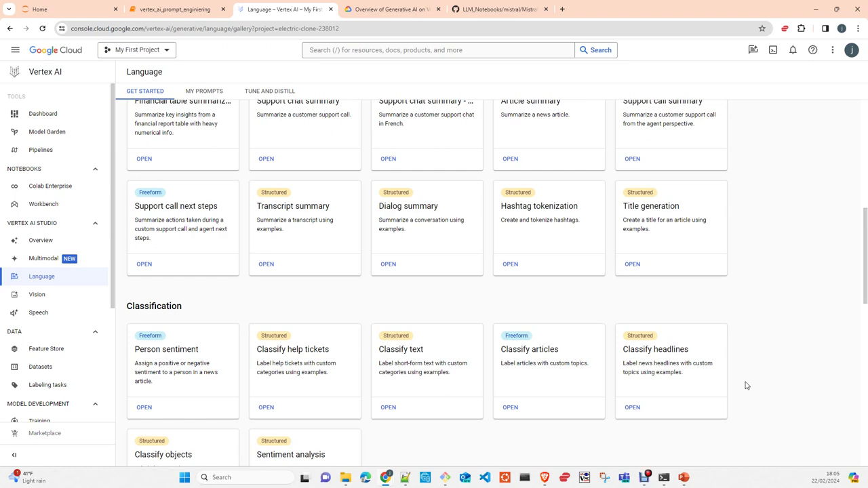
pyautogui.scroll(8, 575, 381)
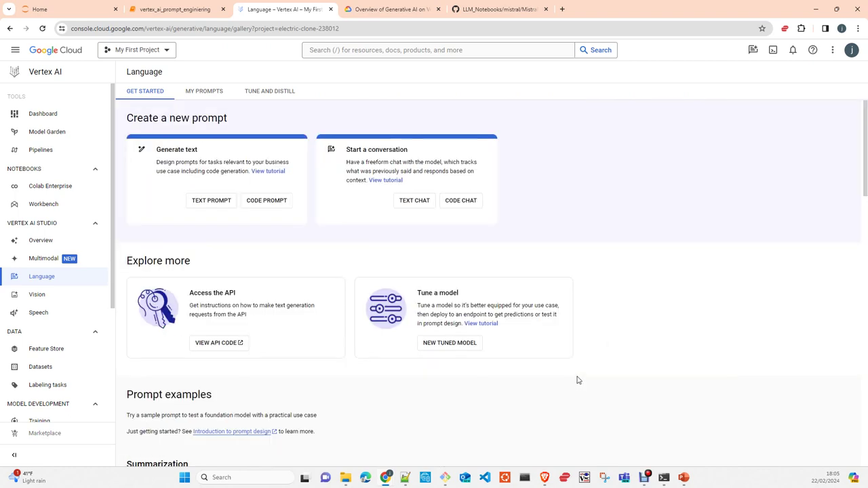
# View the saved prompts, and open the form for creating a tuned model.
pyautogui.click(195, 93)
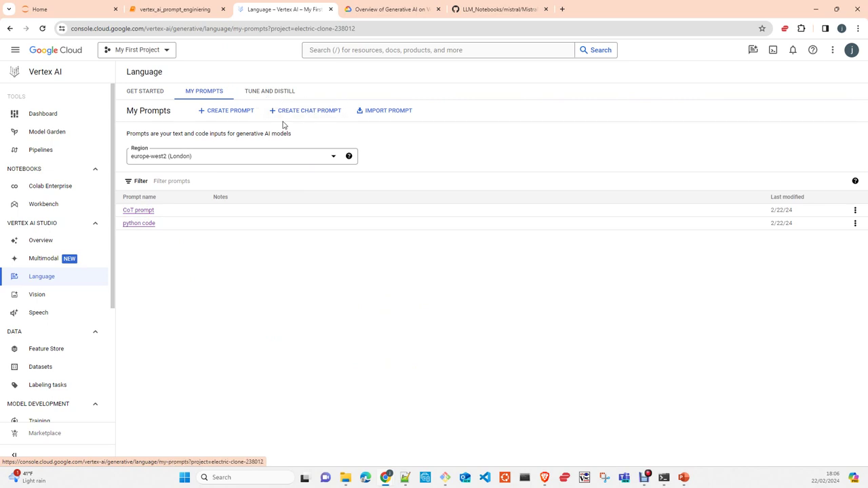
pyautogui.click(270, 95)
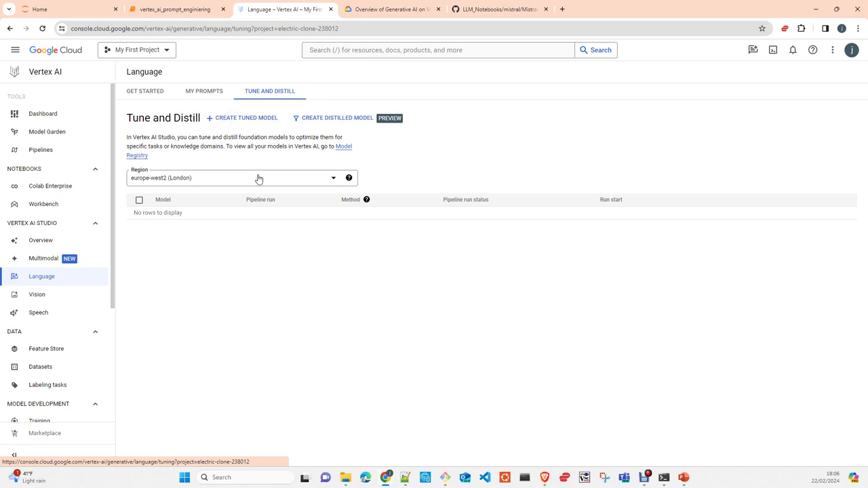
pyautogui.click(240, 123)
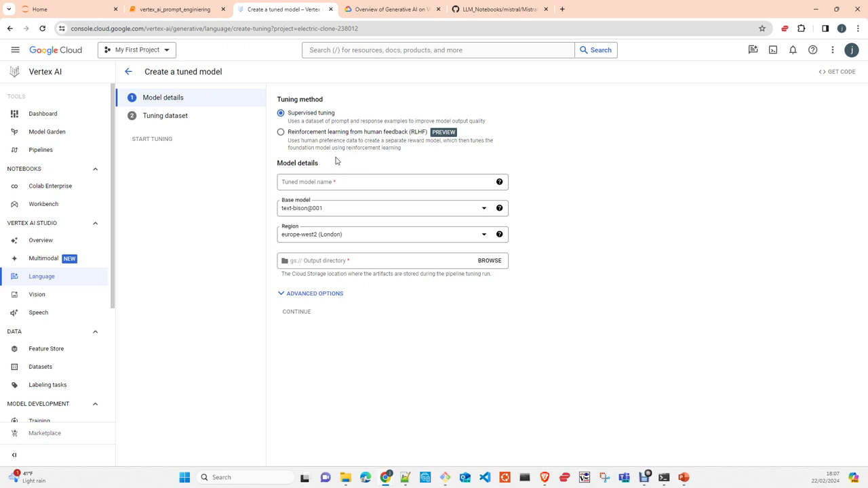
# Examine the base models offered for supervised tuning and the form's advanced tuning settings.
pyautogui.click(357, 216)
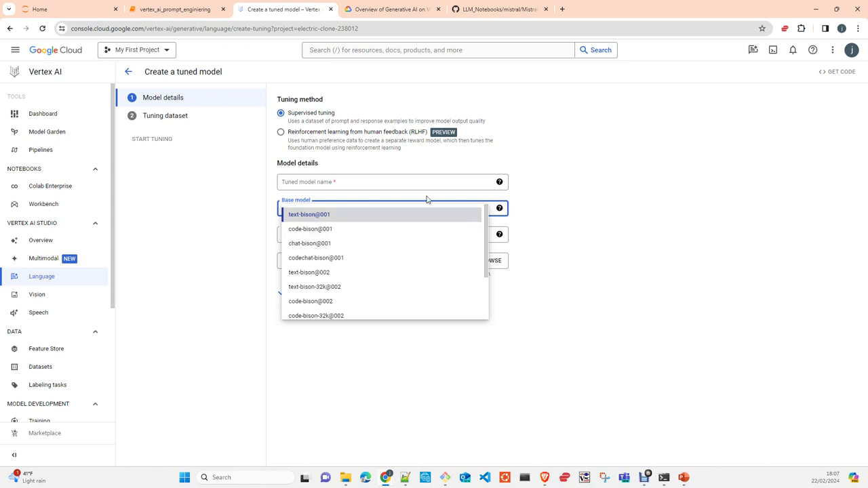
pyautogui.click(587, 188)
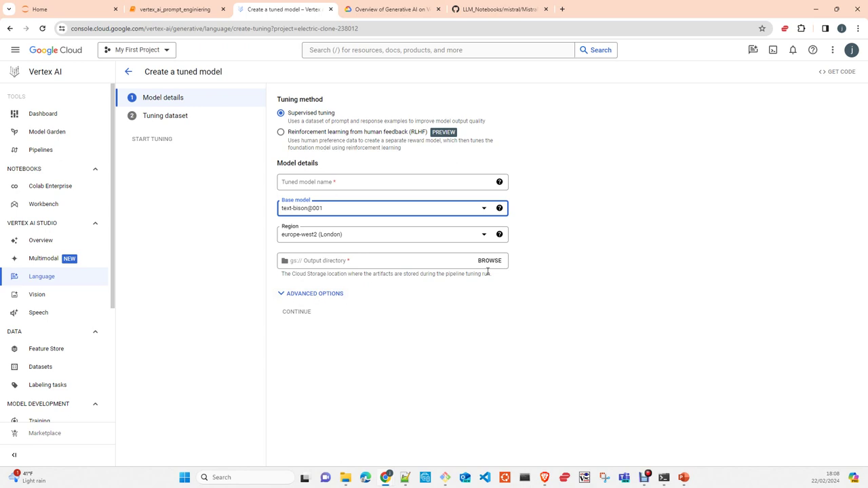
pyautogui.click(308, 295)
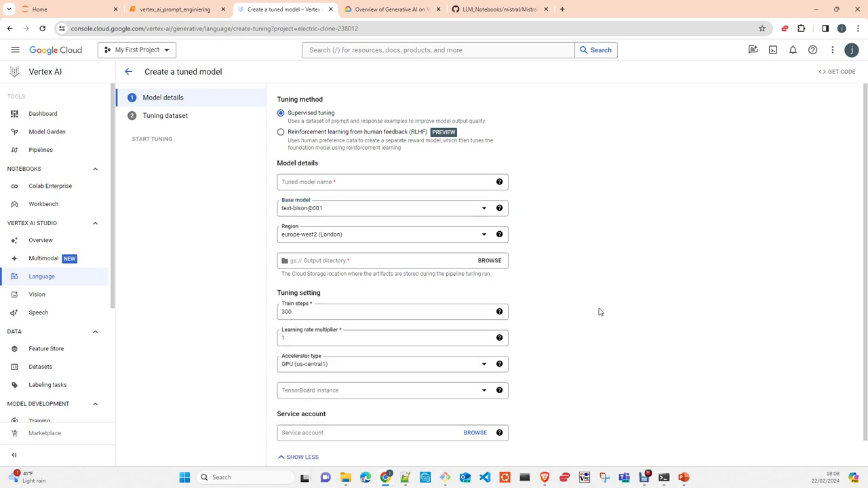
pyautogui.scroll(-1, 599, 312)
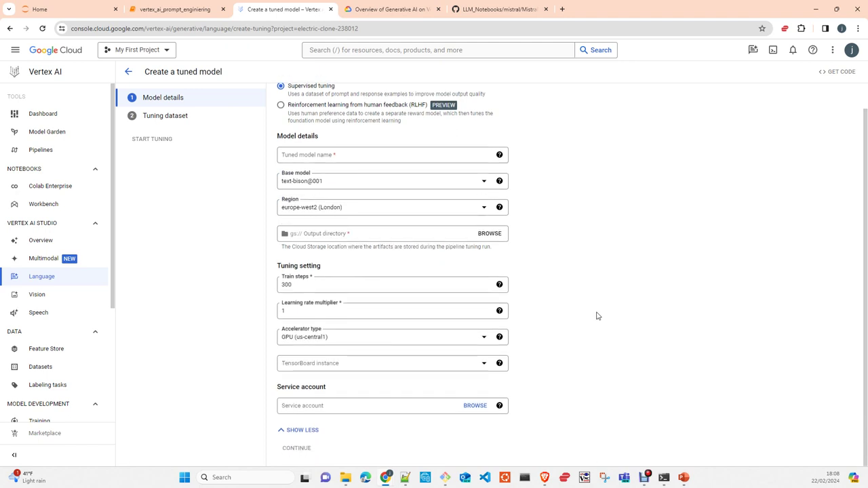
pyautogui.scroll(1, 597, 314)
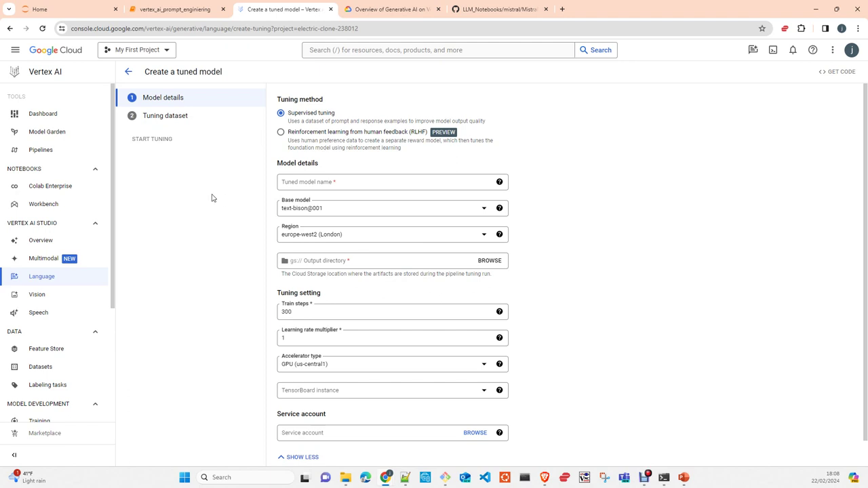
# Leave the tuned model form and start a new freeform text prompt.
pyautogui.click(127, 73)
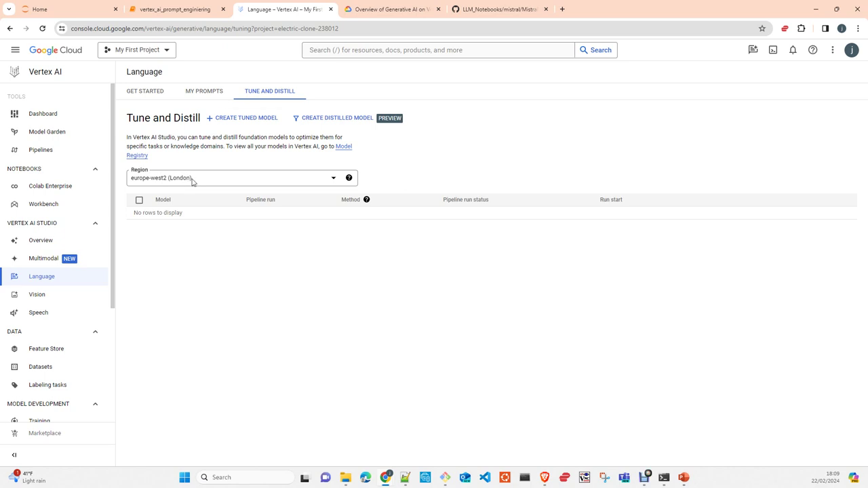
pyautogui.click(198, 91)
pyautogui.click(152, 93)
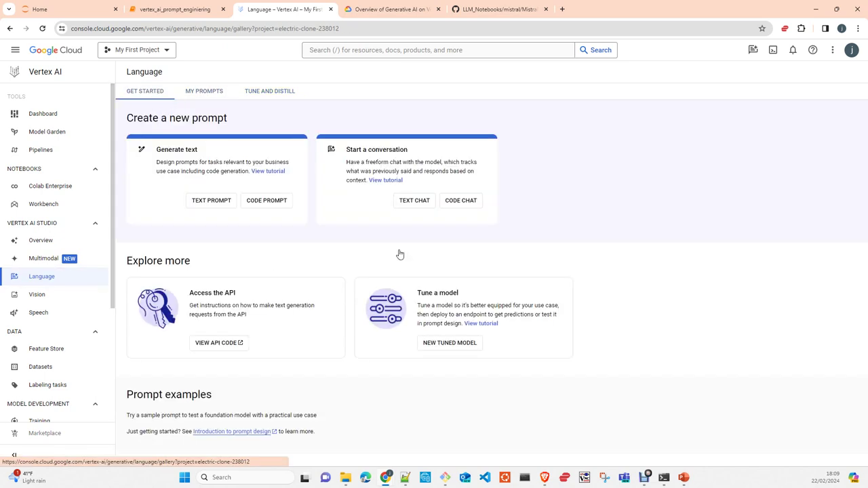
pyautogui.click(210, 201)
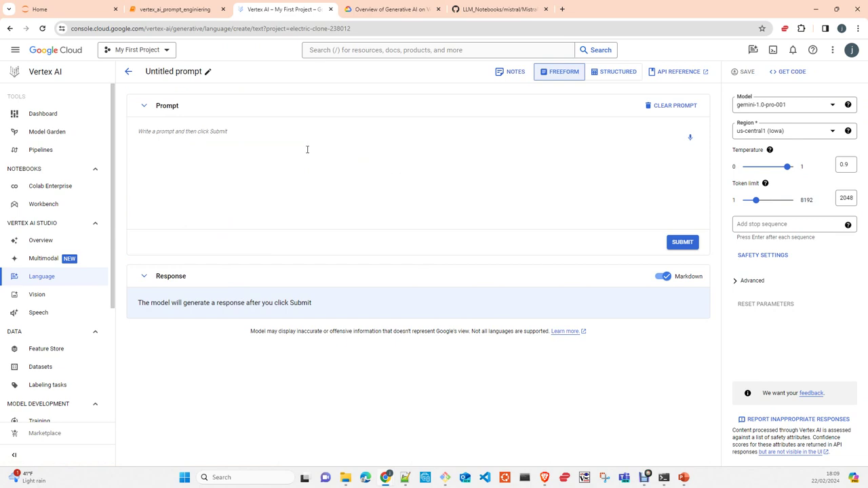
pyautogui.click(572, 79)
# Expand the prompt's advanced parameters and look through the available Gemini, PaLM 2 and Codey models.
pyautogui.click(757, 282)
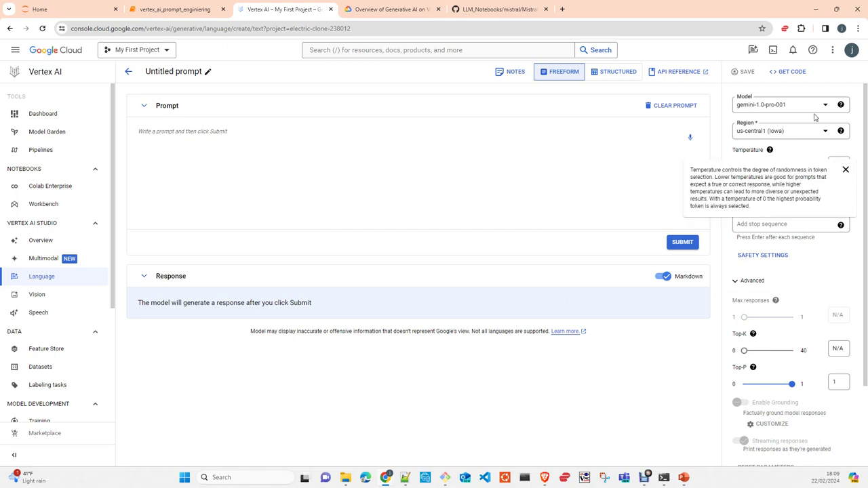
pyautogui.click(783, 108)
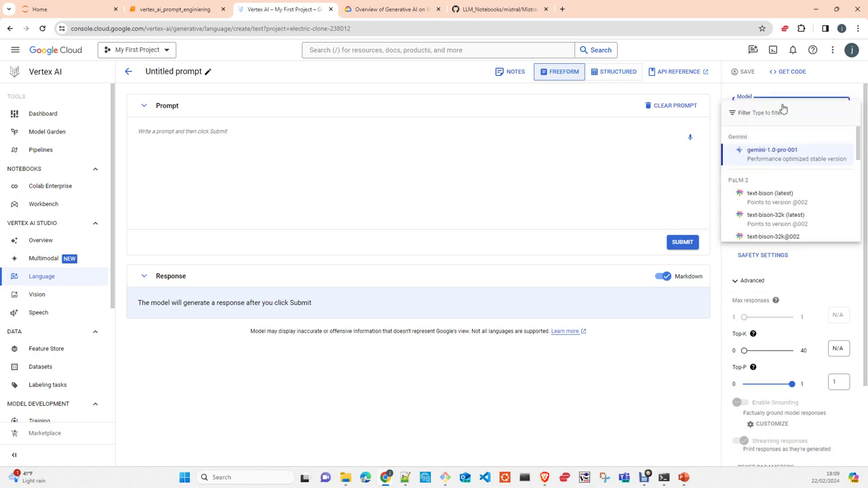
pyautogui.scroll(-5, 814, 202)
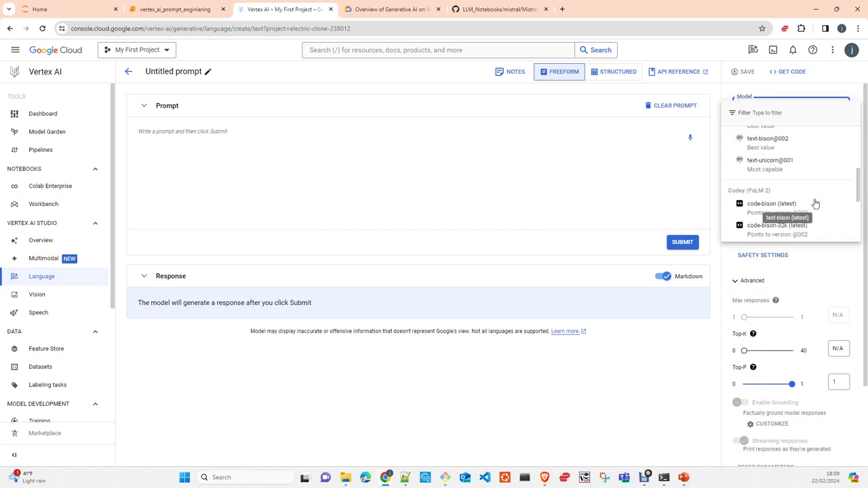
pyautogui.scroll(5, 816, 204)
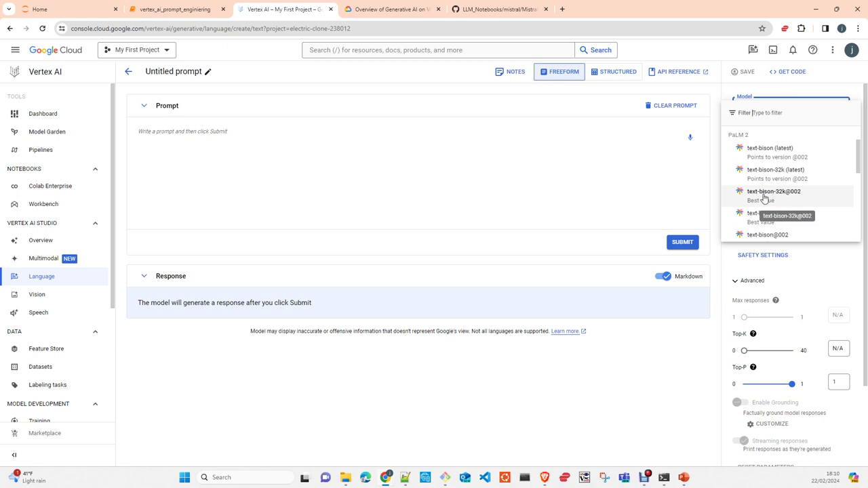
pyautogui.click(541, 176)
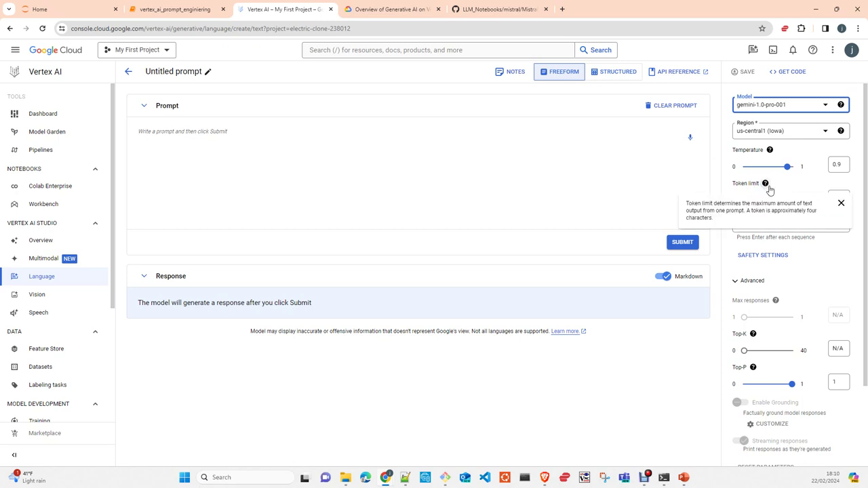
# Check the token limit's explanation and upper bound, and review the content categories in the safety settings.
pyautogui.moveTo(767, 190)
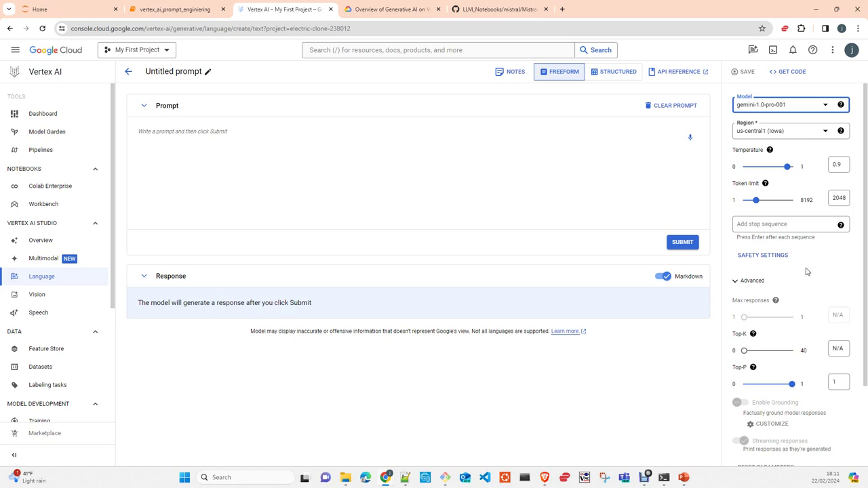
pyautogui.doubleClick(807, 200)
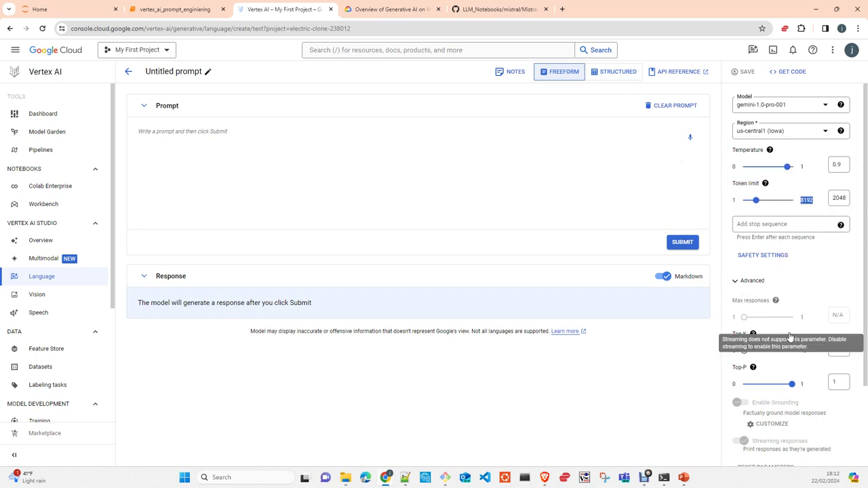
pyautogui.click(775, 261)
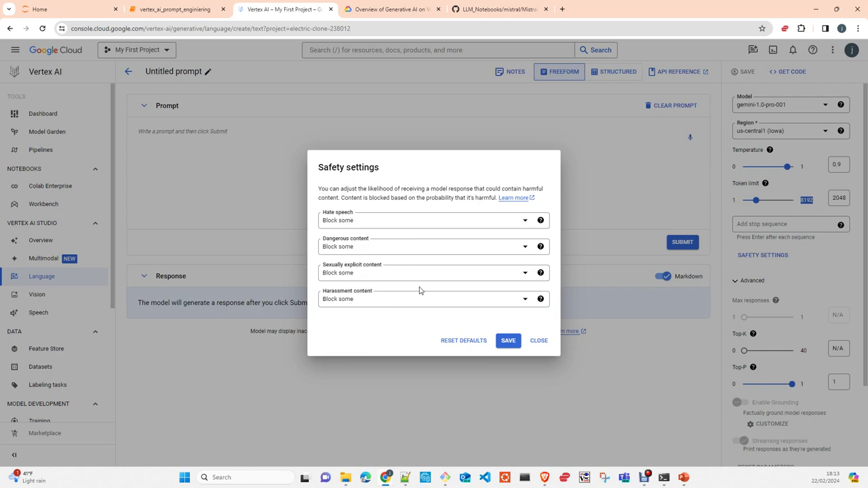
pyautogui.click(539, 340)
# Switch to the Overview of Generative AI documentation and examine its foundation models section and generative AI workflow diagram.
pyautogui.click(378, 10)
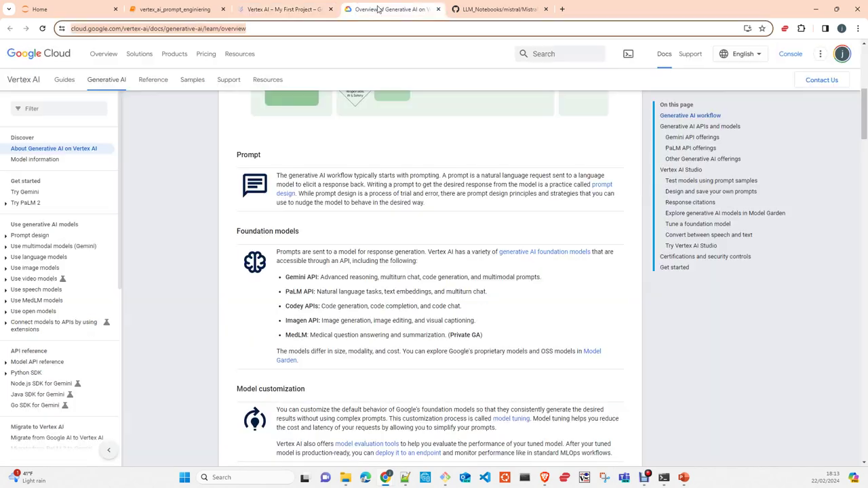
pyautogui.scroll(-3, 452, 223)
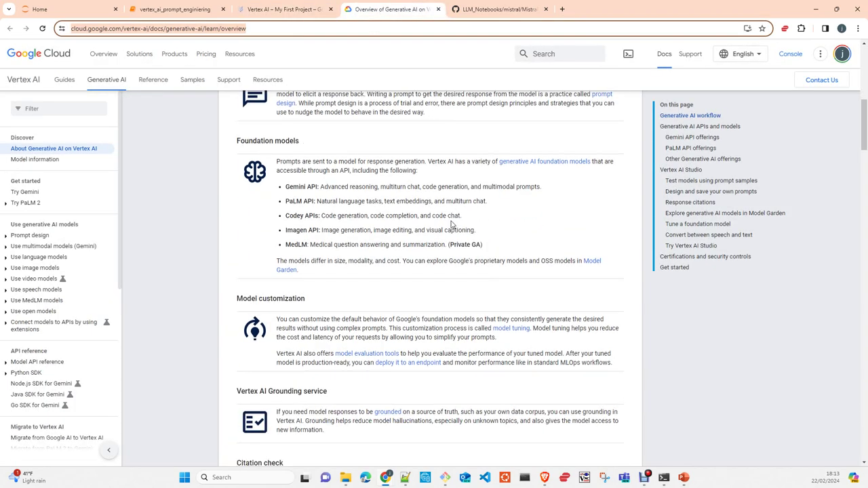
pyautogui.scroll(2, 451, 224)
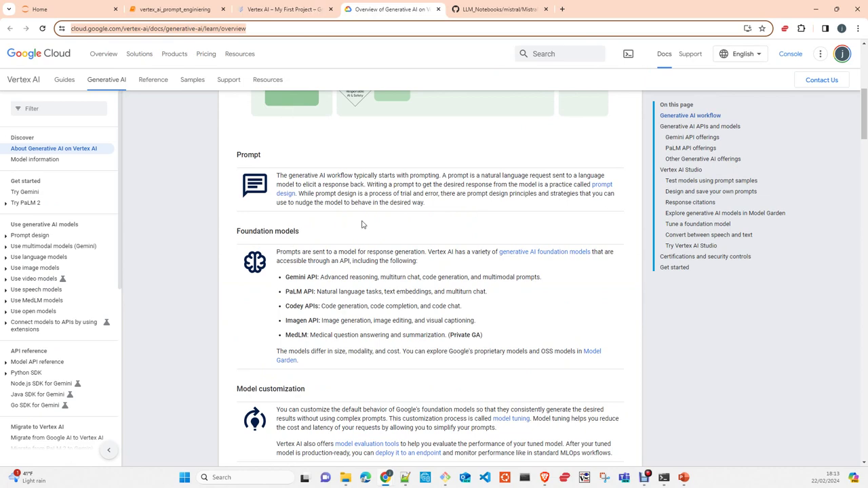
pyautogui.scroll(5, 362, 224)
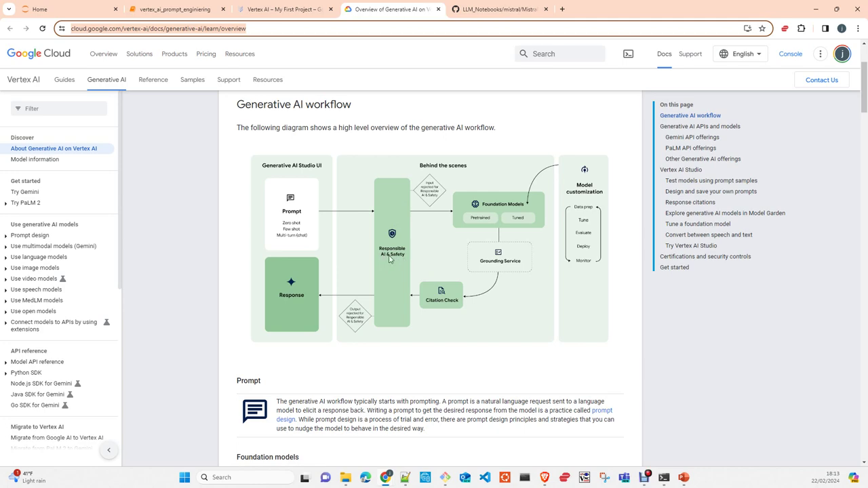
# Read the workflow explanations from prompt and foundation models through model customization, grounding, citation check, safety and response.
pyautogui.scroll(-4, 384, 308)
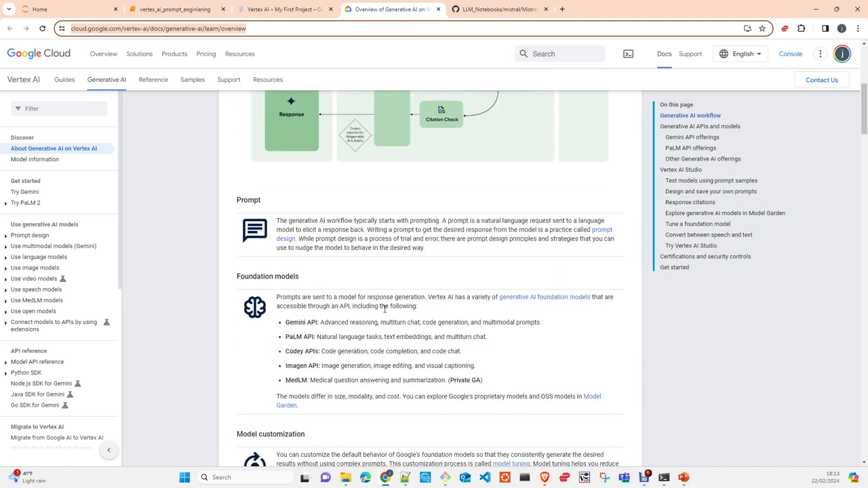
pyautogui.scroll(-3, 380, 305)
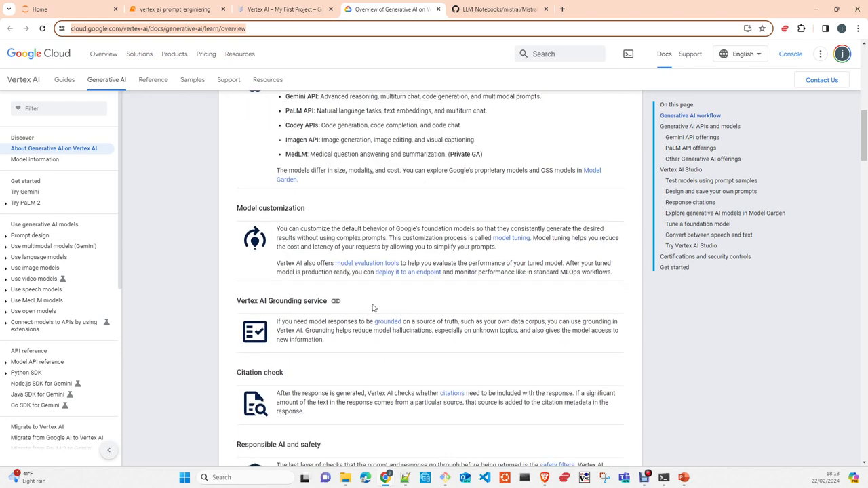
pyautogui.scroll(-2, 272, 314)
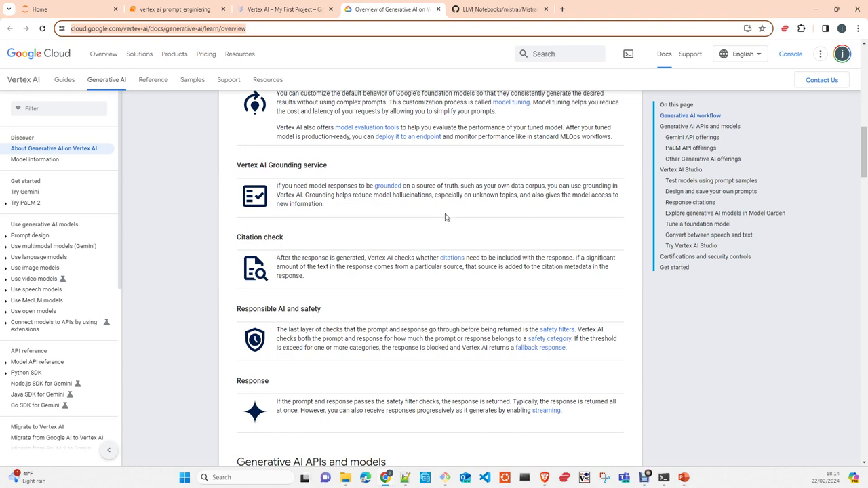
# Return to the untitled Vertex AI prompt, check its notes editor without adding any, and view the structured prompt layout.
pyautogui.click(285, 11)
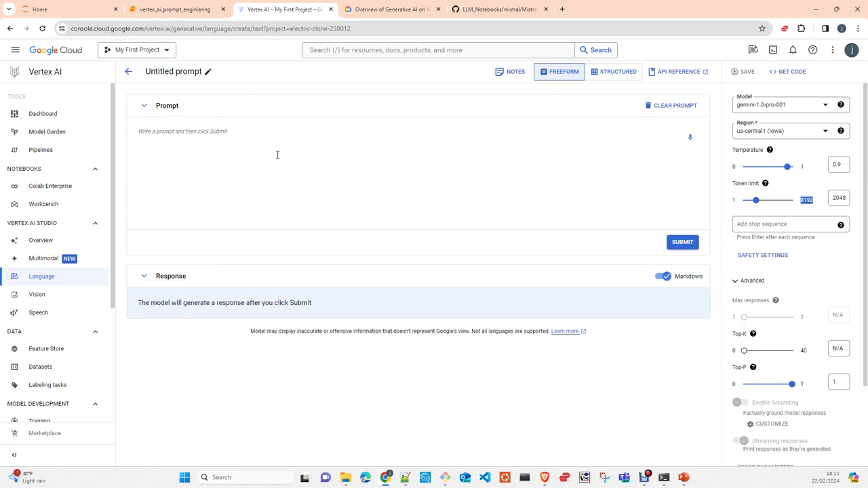
pyautogui.click(513, 76)
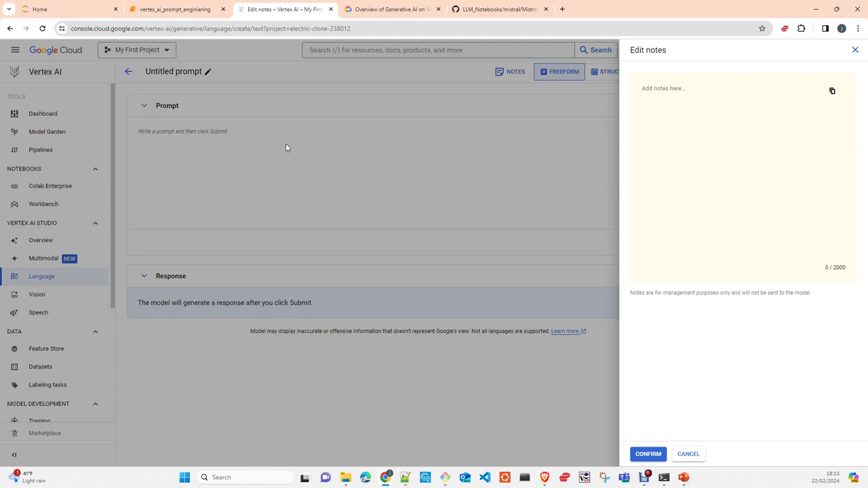
pyautogui.click(856, 51)
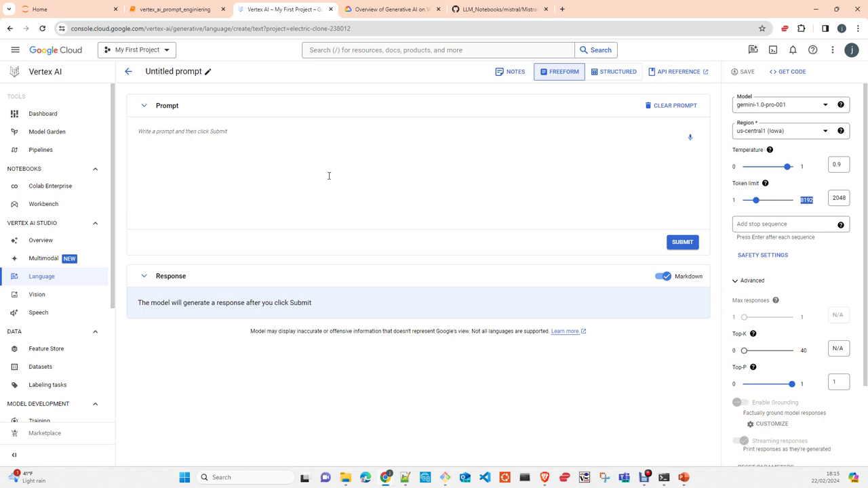
pyautogui.click(616, 73)
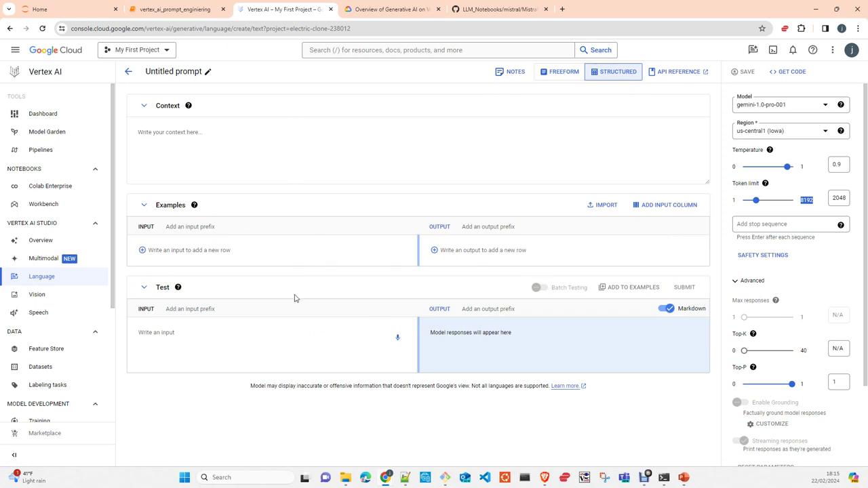
pyautogui.moveTo(195, 211)
# Leave the structured prompt, start a new code prompt and check the Codey models available for it.
pyautogui.click(128, 73)
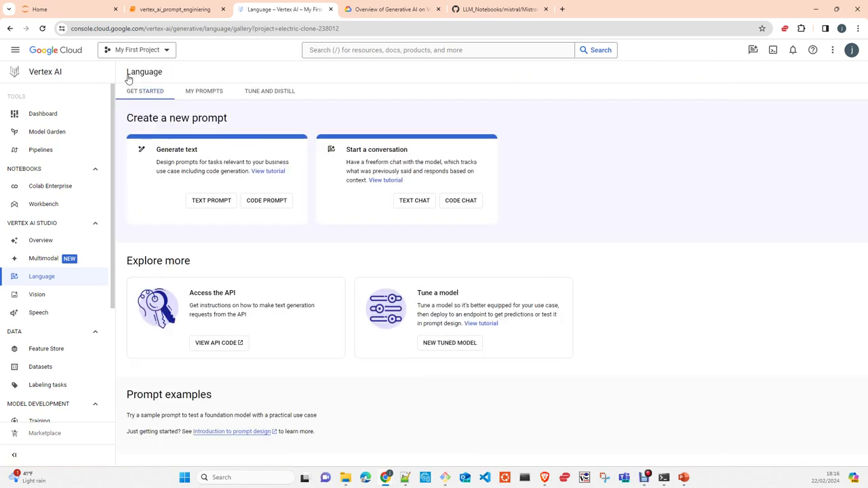
pyautogui.click(273, 202)
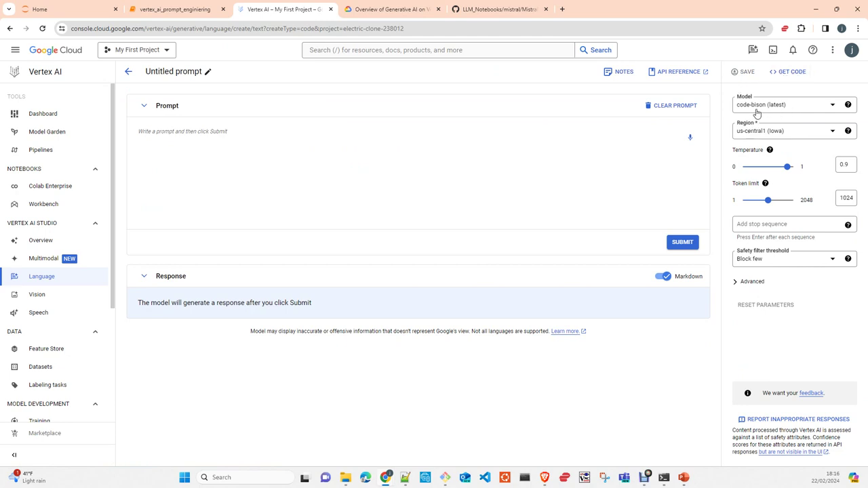
pyautogui.click(792, 107)
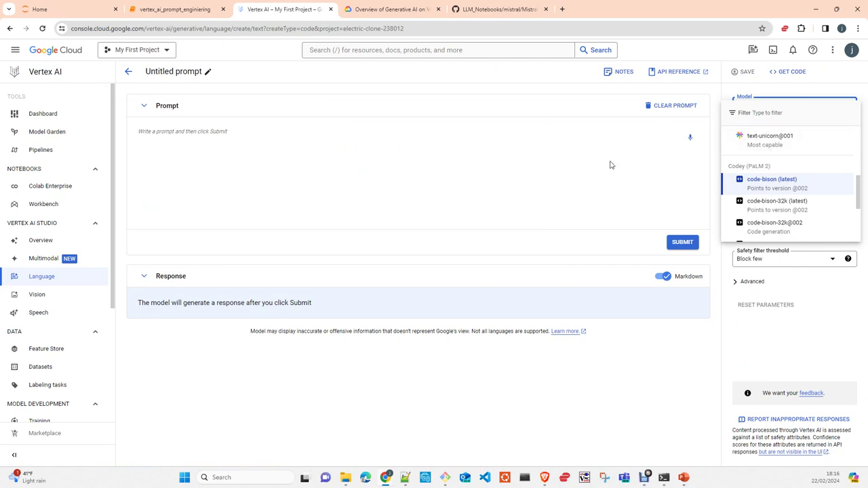
pyautogui.press('Escape')
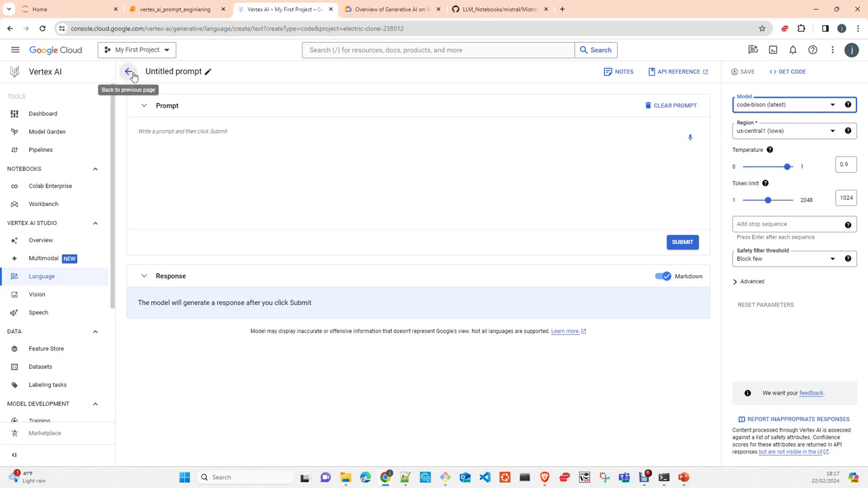
# Leave the code prompt, start a new text prompt and examine its generated Python code.
pyautogui.click(178, 10)
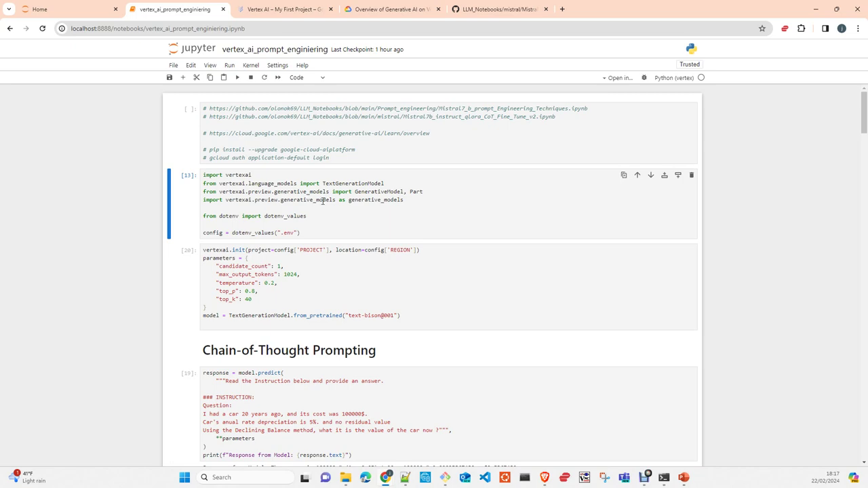
pyautogui.click(285, 10)
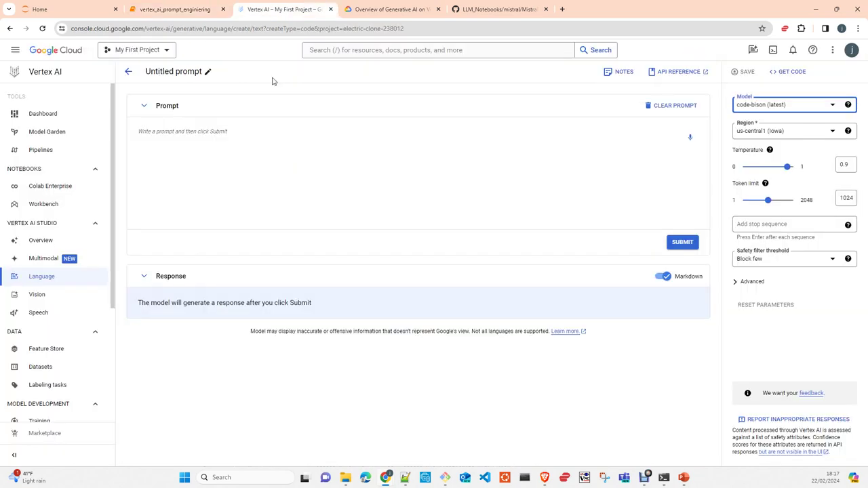
pyautogui.click(128, 71)
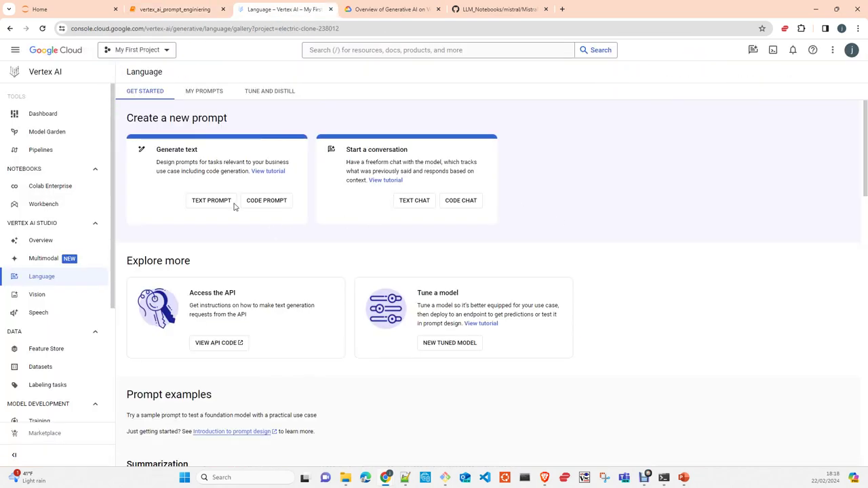
pyautogui.click(226, 200)
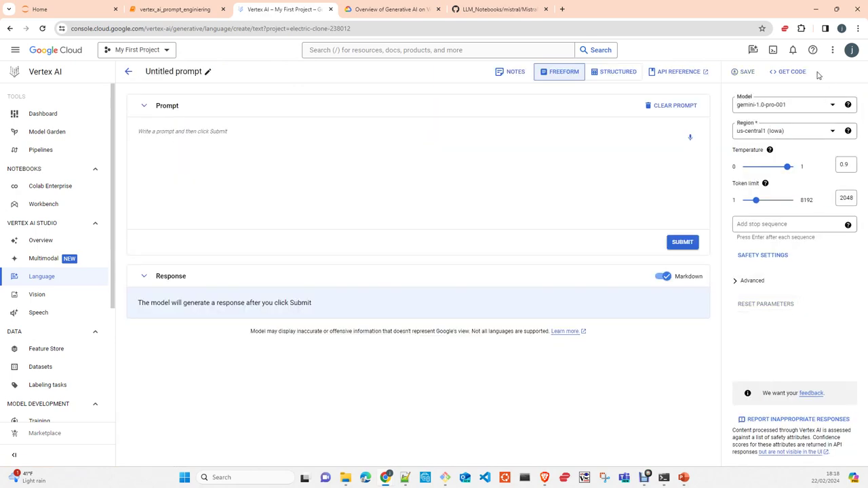
pyautogui.click(800, 72)
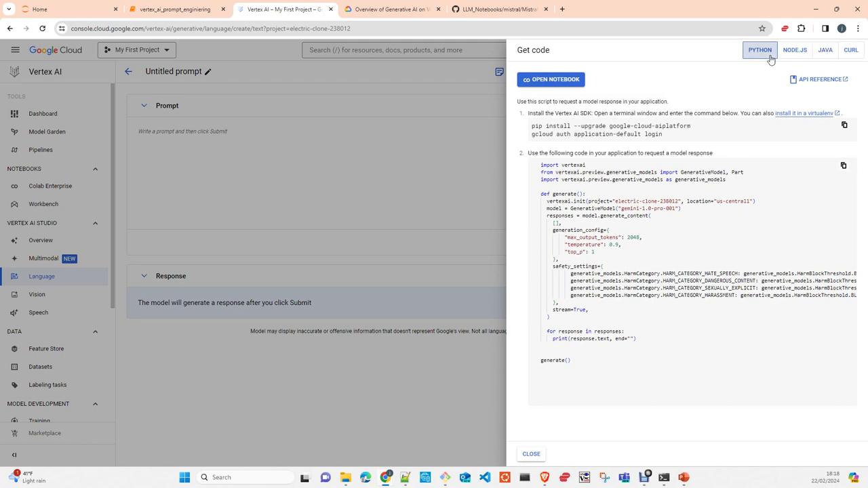
pyautogui.click(404, 196)
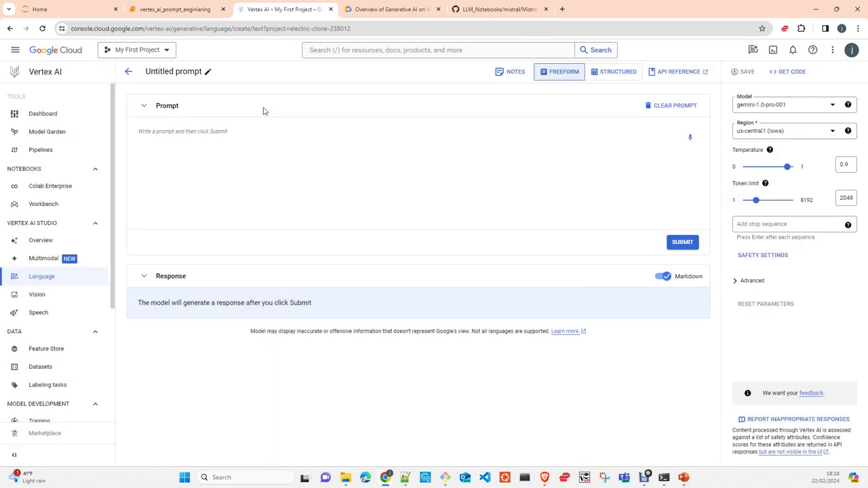
# Switch to the vertex_ai_prompt_enginiering notebook and highlight the two Mistral notebook names and the generative AI overview link in the first cell.
pyautogui.click(177, 10)
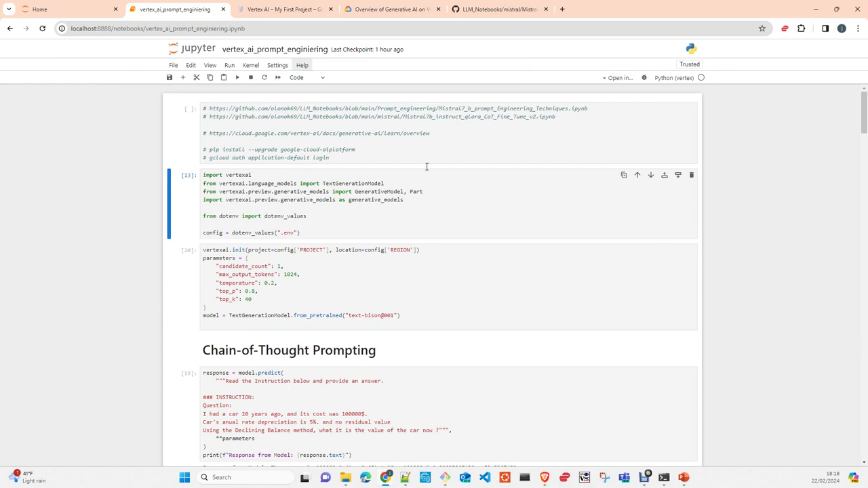
pyautogui.doubleClick(468, 108)
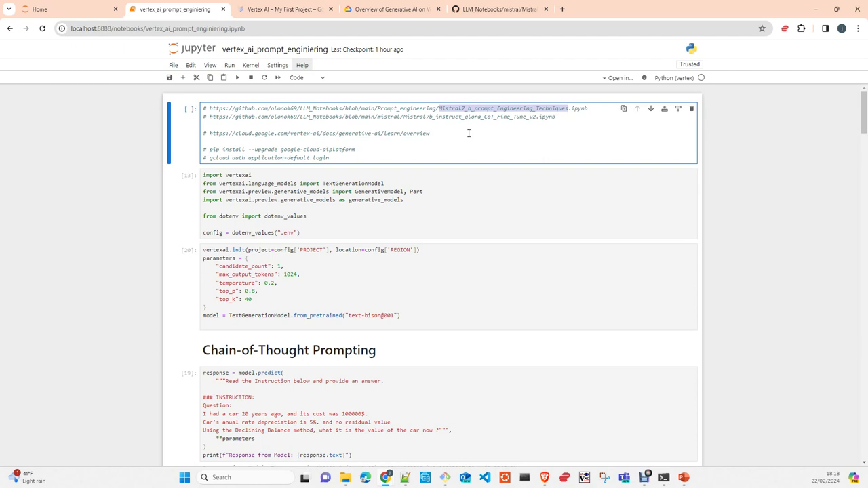
pyautogui.doubleClick(431, 117)
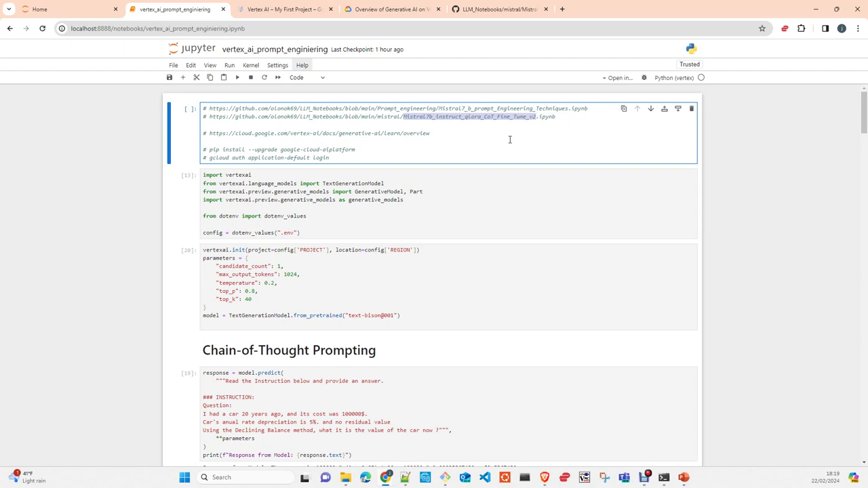
pyautogui.moveTo(431, 133); pyautogui.dragTo(174, 133)
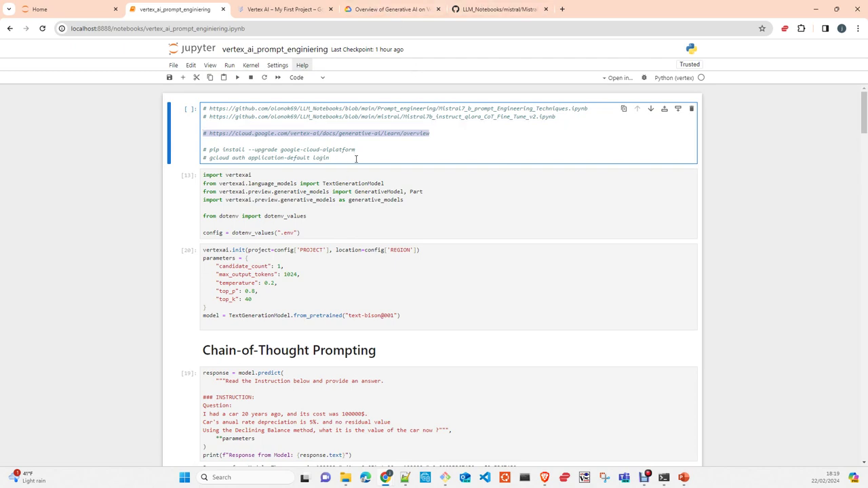
# Return to Vertex AI's Language page and browse the prompt examples for summarization, classification, extraction, writing and ideation.
pyautogui.click(281, 9)
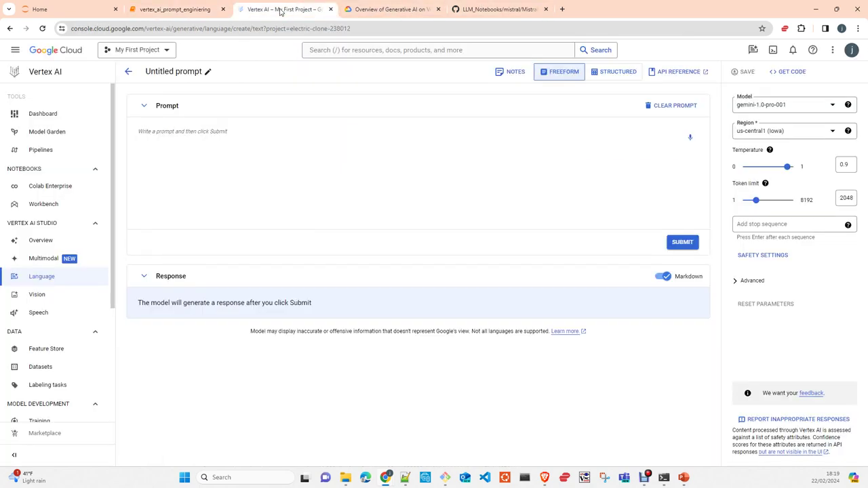
pyautogui.click(34, 279)
pyautogui.scroll(-3, 267, 365)
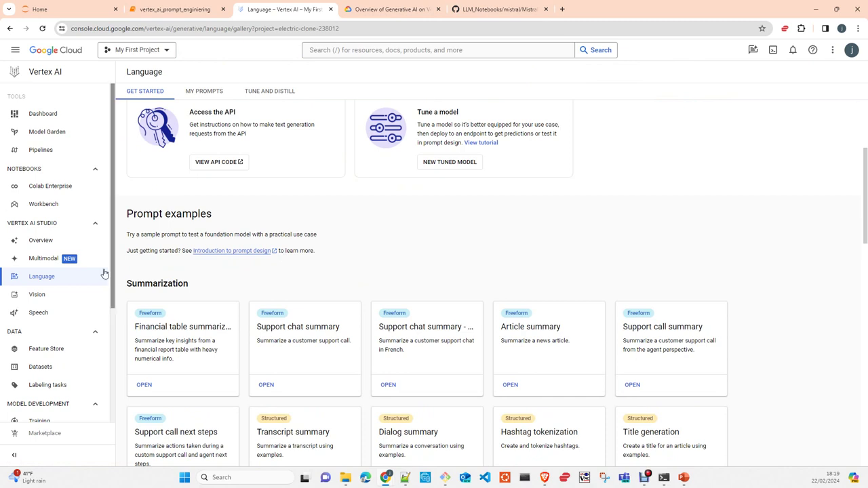
pyautogui.scroll(3, 344, 268)
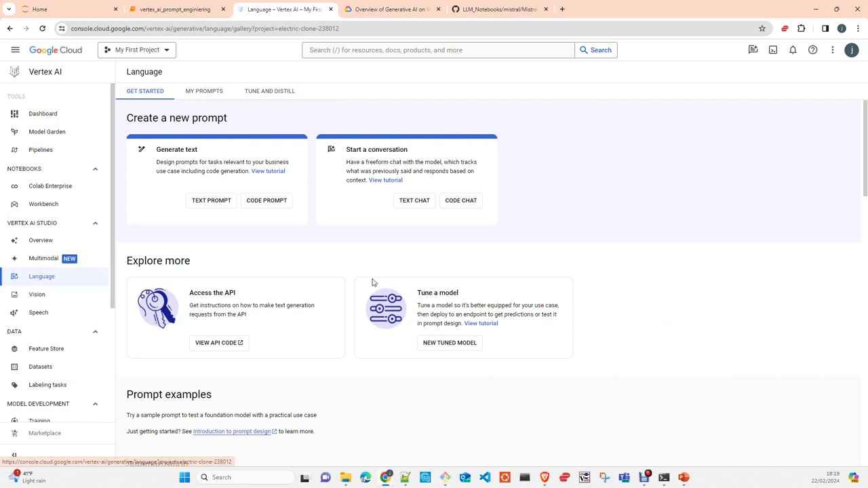
pyautogui.scroll(-3, 427, 285)
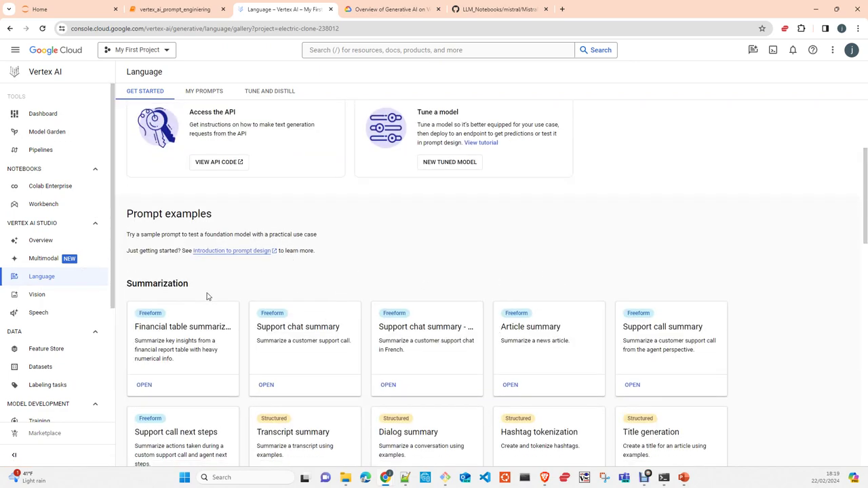
pyautogui.scroll(-2, 207, 295)
pyautogui.scroll(-6, 230, 278)
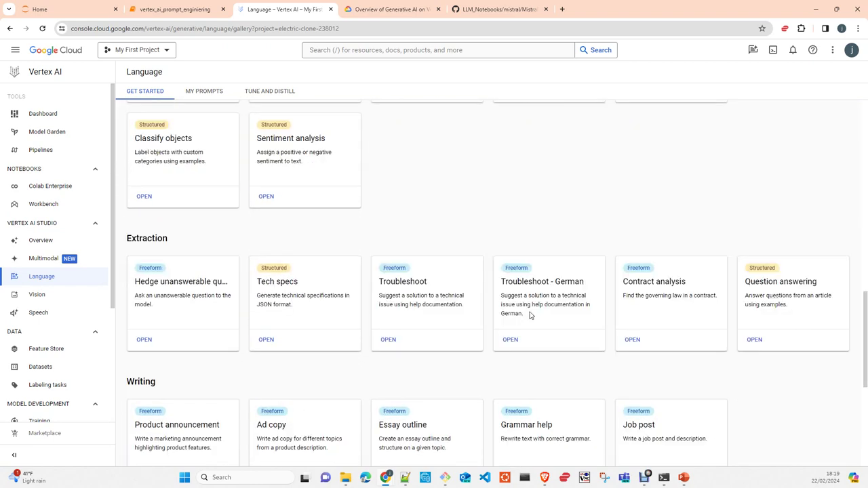
pyautogui.scroll(-3, 426, 250)
pyautogui.scroll(-2, 421, 257)
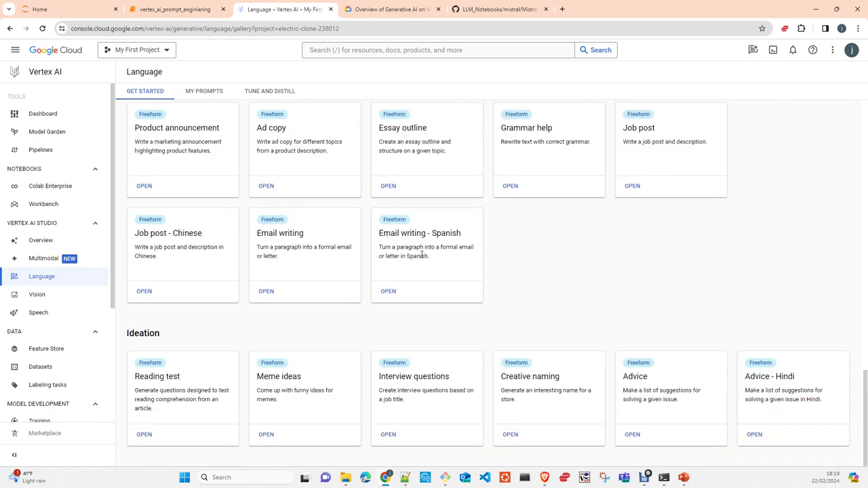
pyautogui.scroll(10, 423, 259)
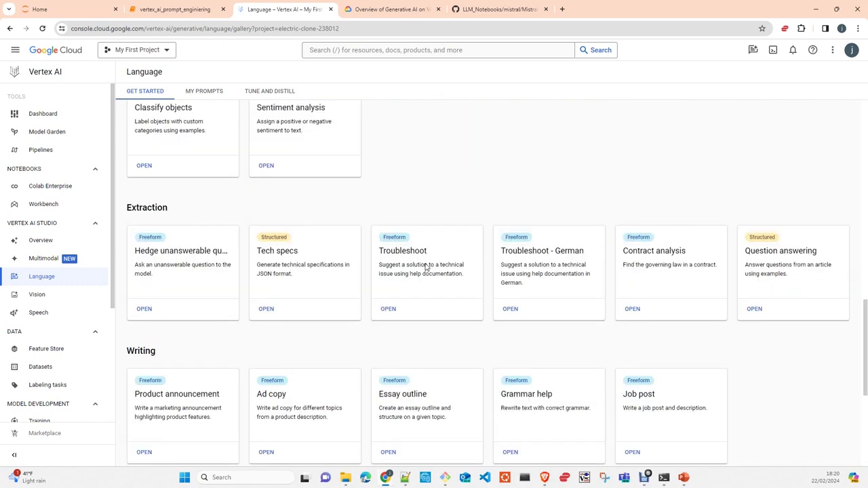
pyautogui.scroll(5, 427, 266)
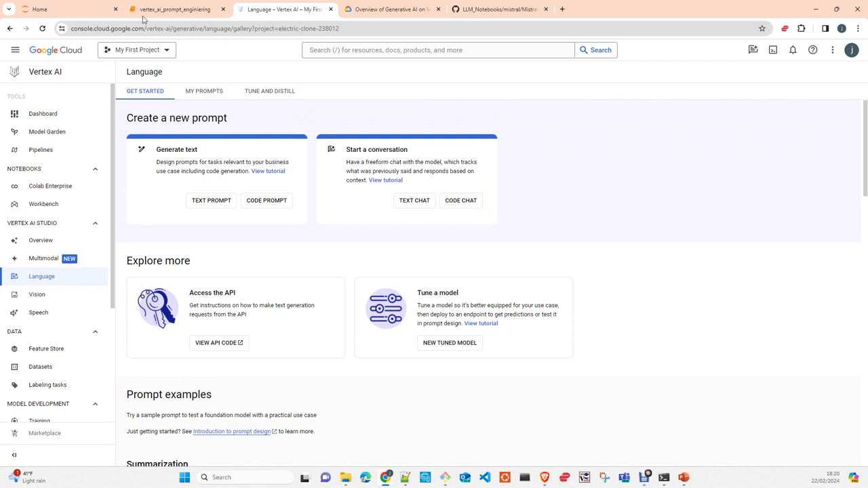
# Switch back to the notebook and highlight the google-cloud-aiplatform install command and the gcloud application-default login command.
pyautogui.click(167, 10)
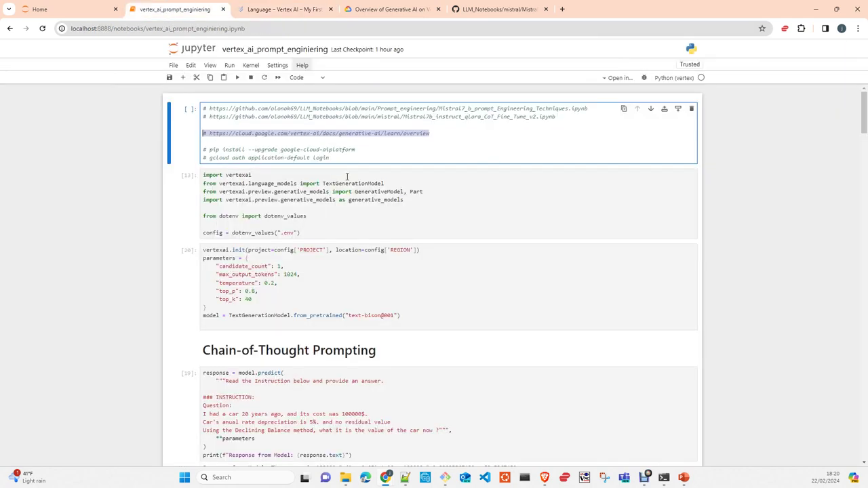
pyautogui.click(366, 152)
pyautogui.moveTo(366, 153); pyautogui.dragTo(209, 150)
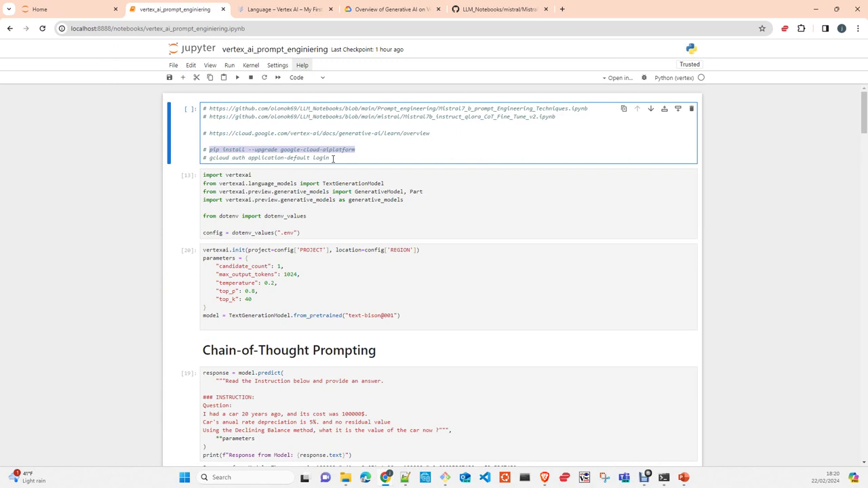
pyautogui.doubleClick(217, 157)
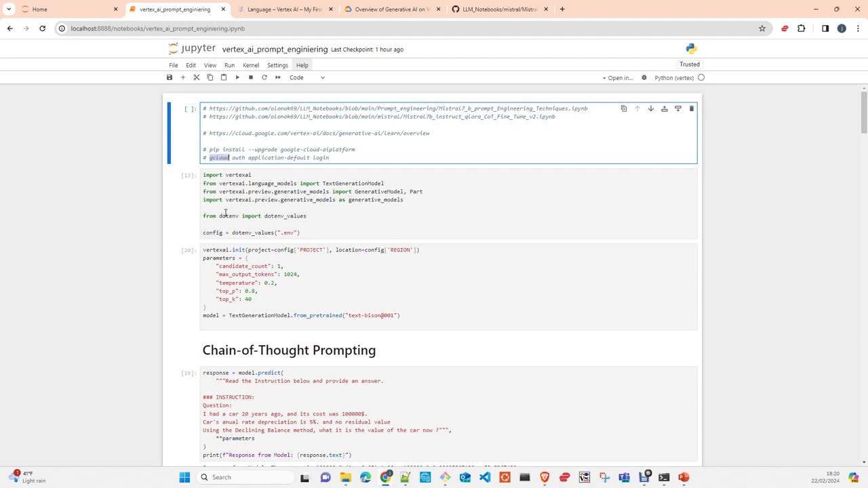
pyautogui.click(232, 158)
pyautogui.moveTo(232, 158); pyautogui.dragTo(331, 158)
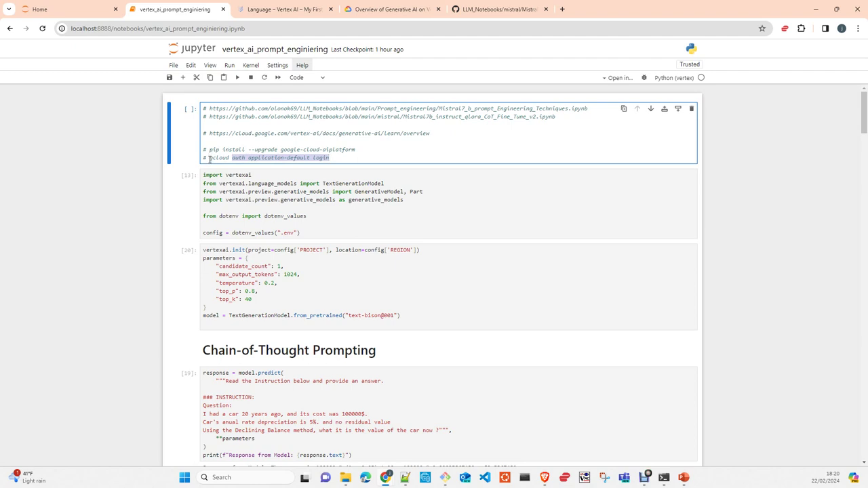
pyautogui.scroll(-1, 388, 243)
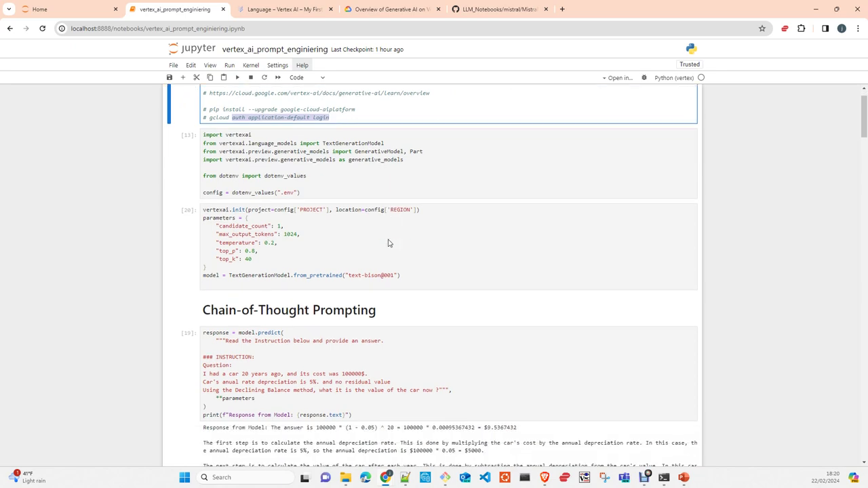
pyautogui.scroll(-1, 389, 243)
pyautogui.scroll(2, 358, 209)
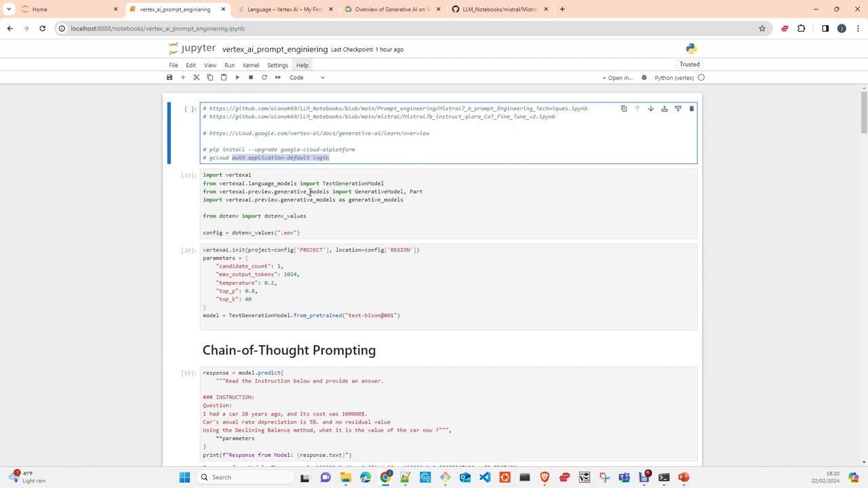
# Examine the import cell by highlighting the TextGenerationModel import and the two vertexai.preview.generative_models imports.
pyautogui.moveTo(386, 183); pyautogui.dragTo(203, 183)
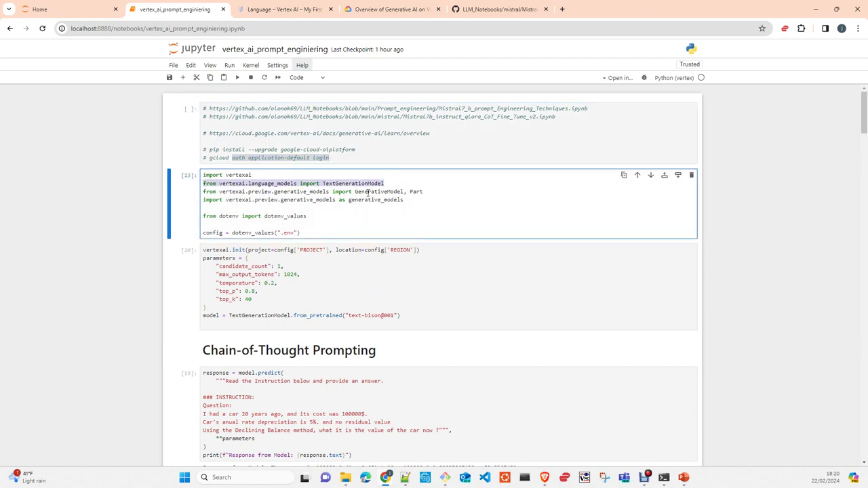
pyautogui.moveTo(404, 201); pyautogui.dragTo(203, 192)
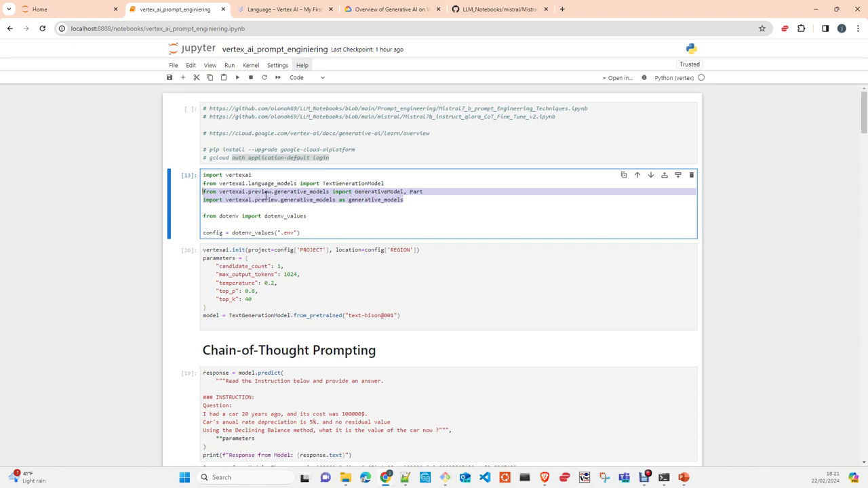
pyautogui.doubleClick(261, 192)
pyautogui.doubleClick(267, 200)
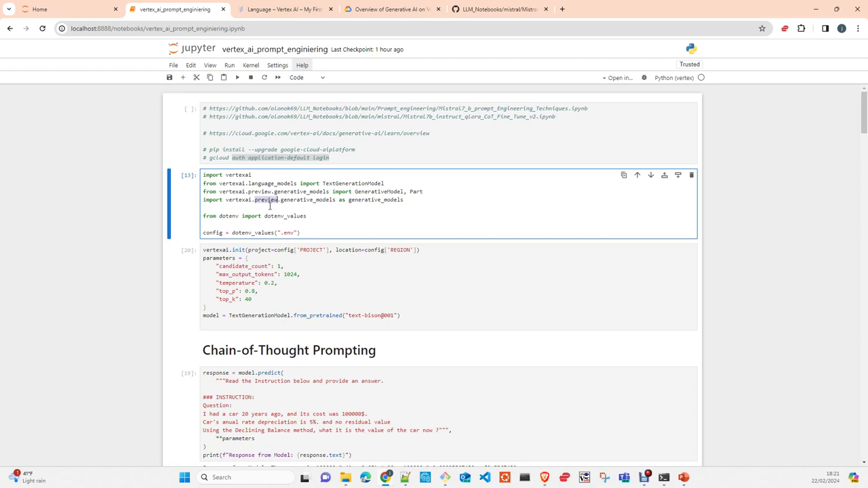
pyautogui.doubleClick(292, 192)
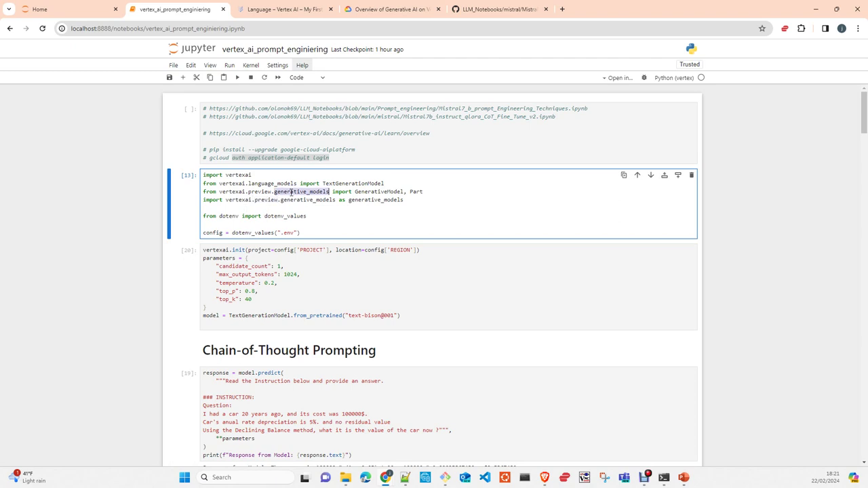